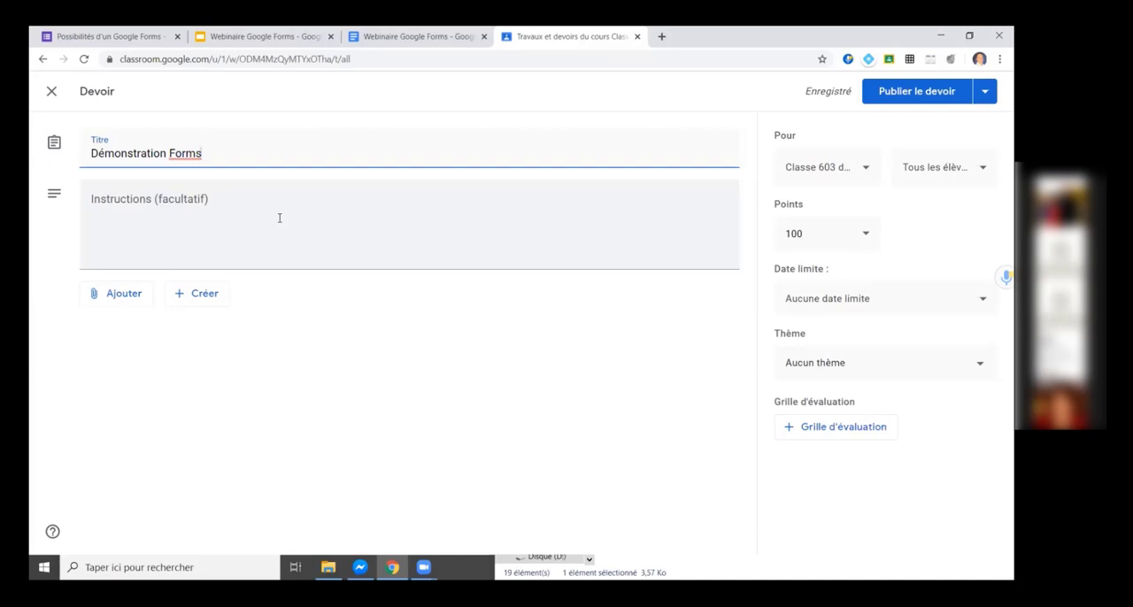
Attach the Google Drive form "Possibilités d'un Google Forms" to the "Démonstration Forms" assignment.
left_click(138, 298)
left_click(570, 336)
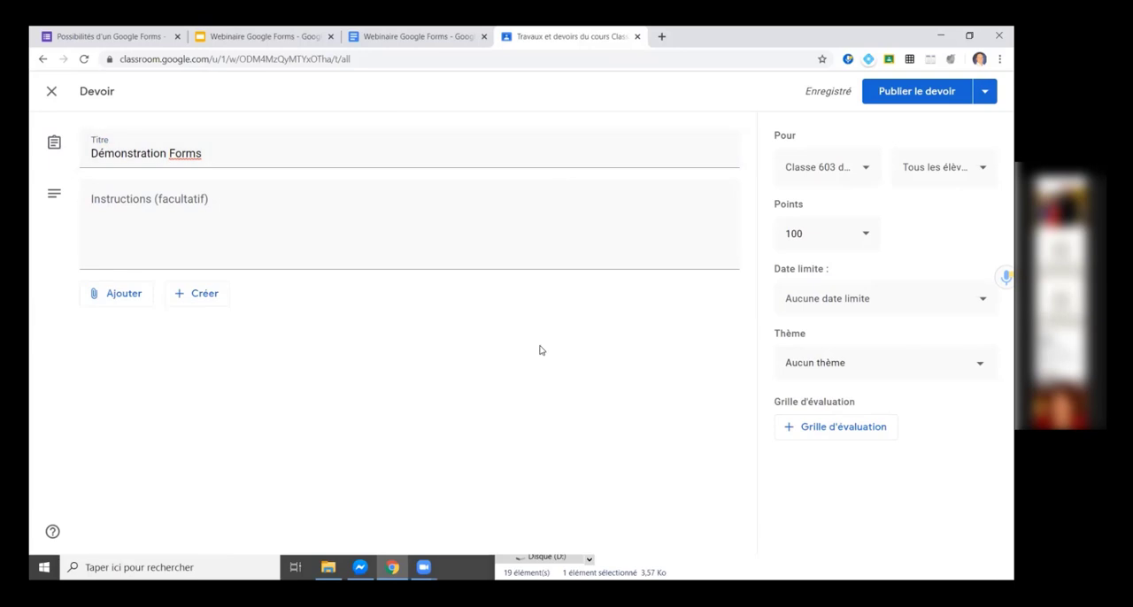
left_click(115, 299)
left_click(137, 328)
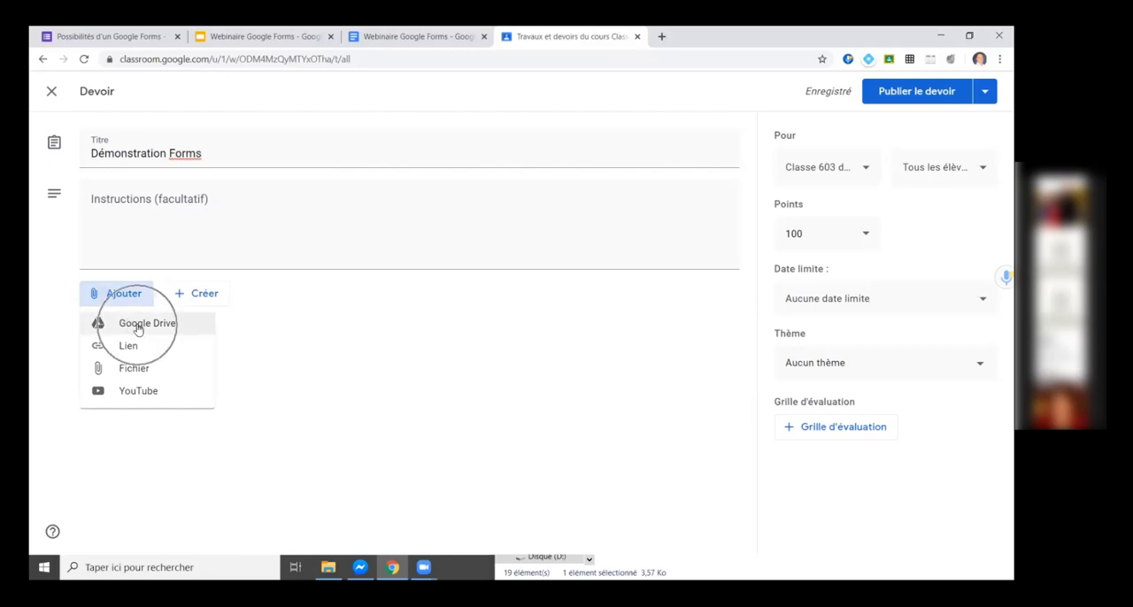
left_click(138, 328)
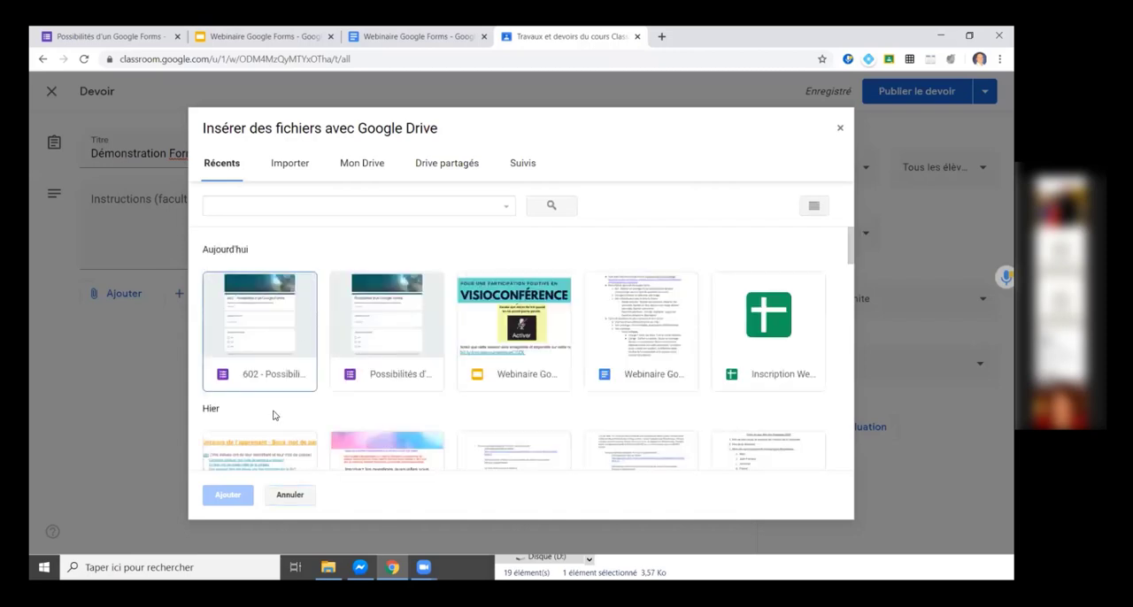
left_click(385, 379)
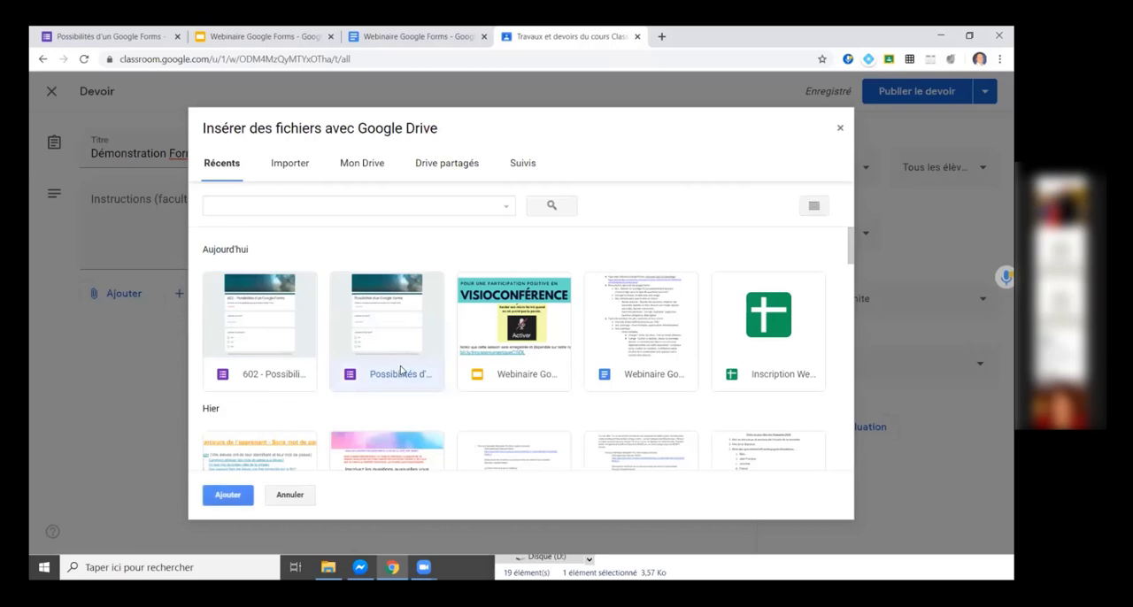
left_click(232, 497)
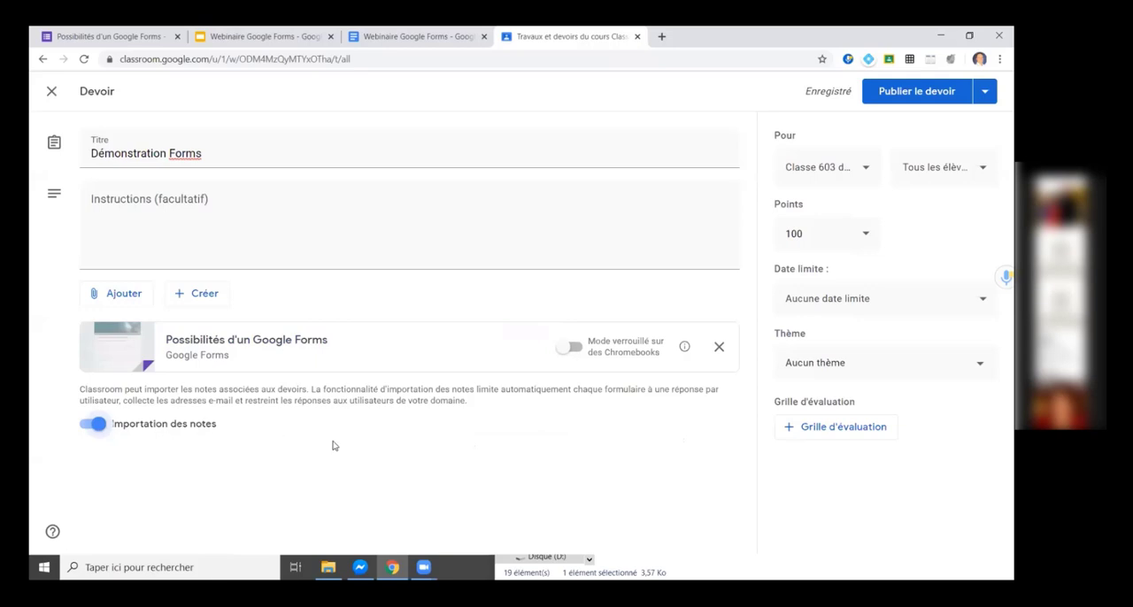
Check the file creation and publishing options, and publish the "Démonstration Forms" assignment to the class.
left_click(202, 301)
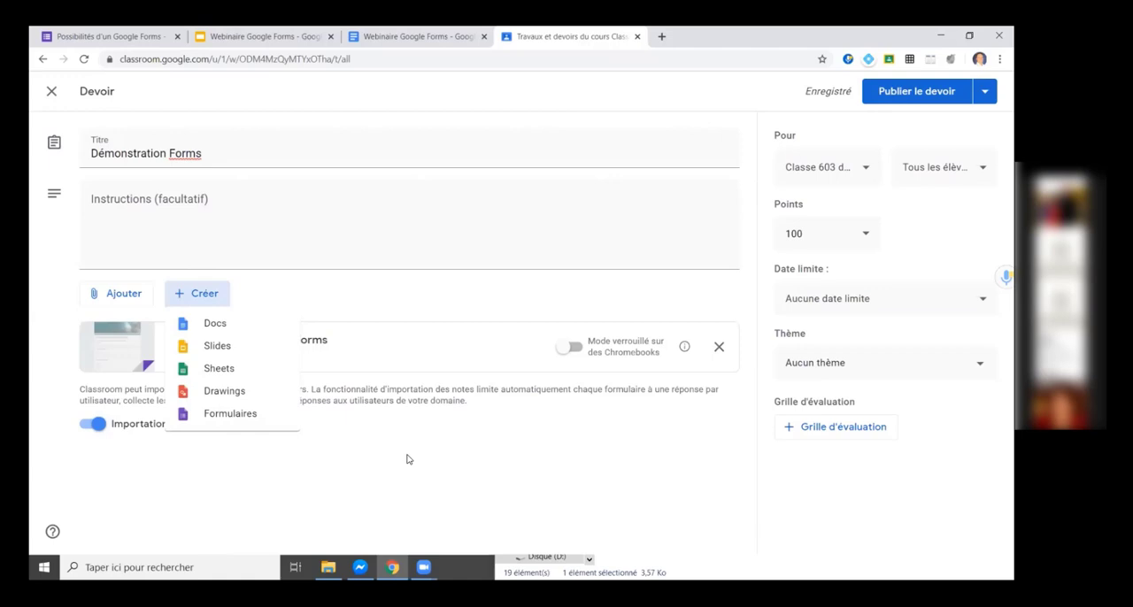
left_click(464, 448)
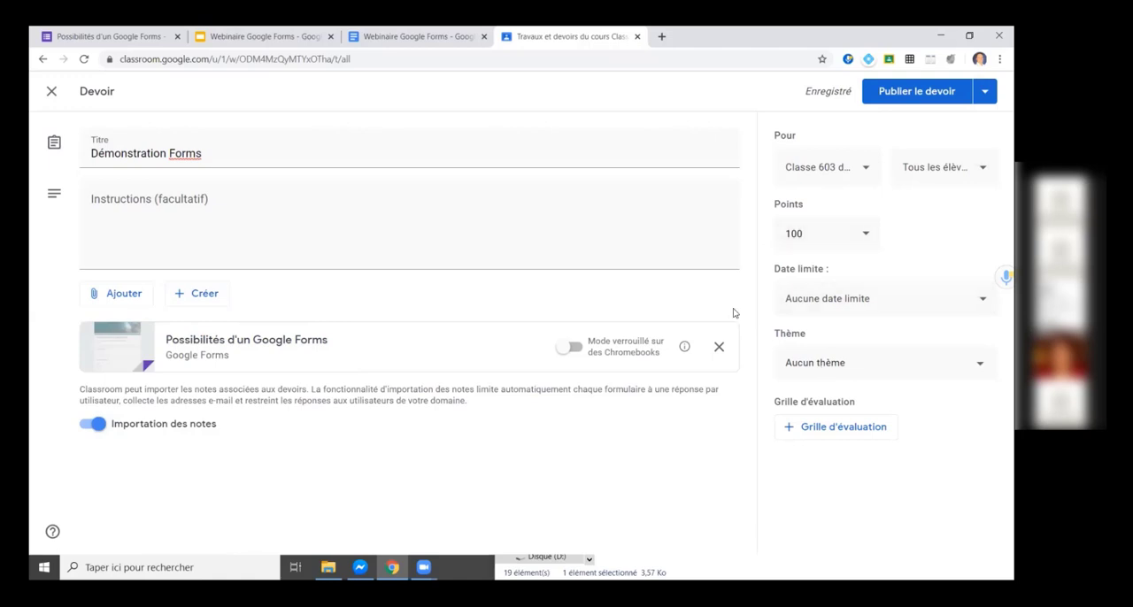
left_click(984, 92)
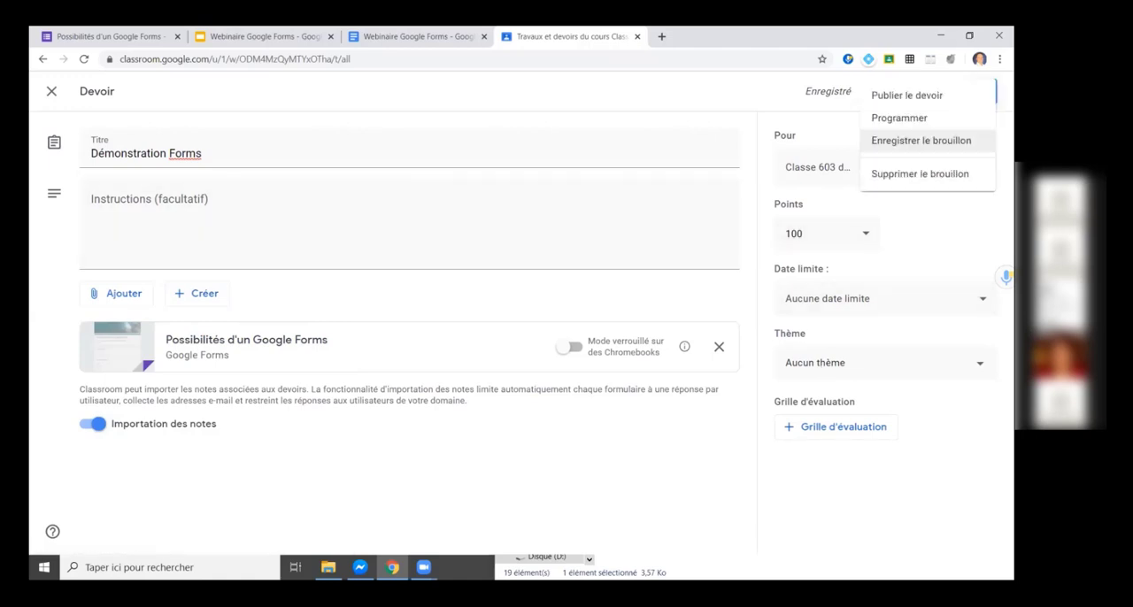
left_click(649, 100)
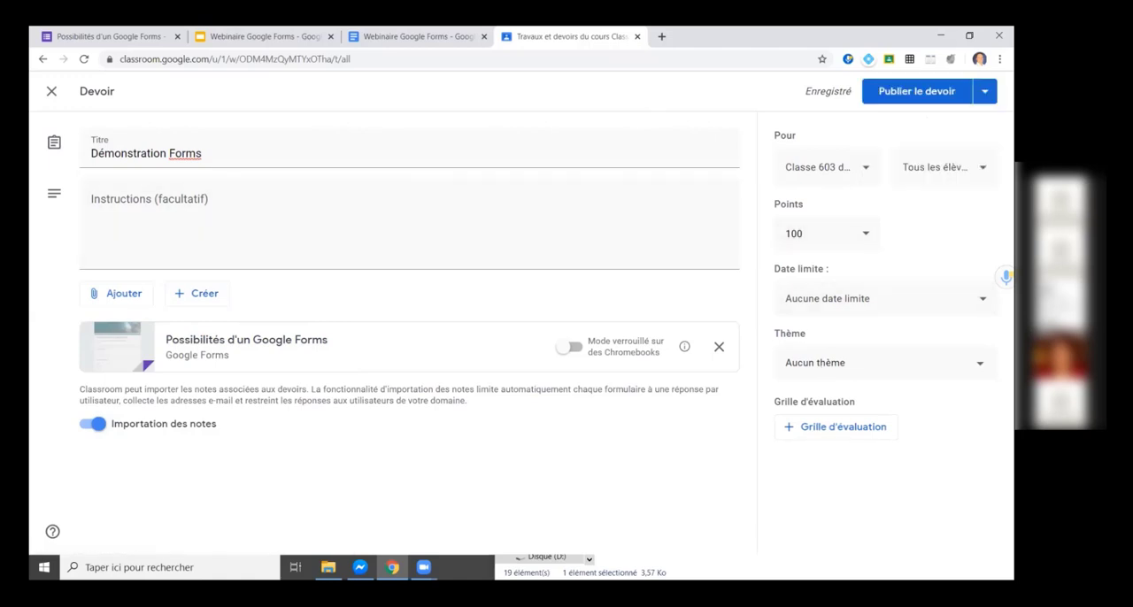
left_click(901, 95)
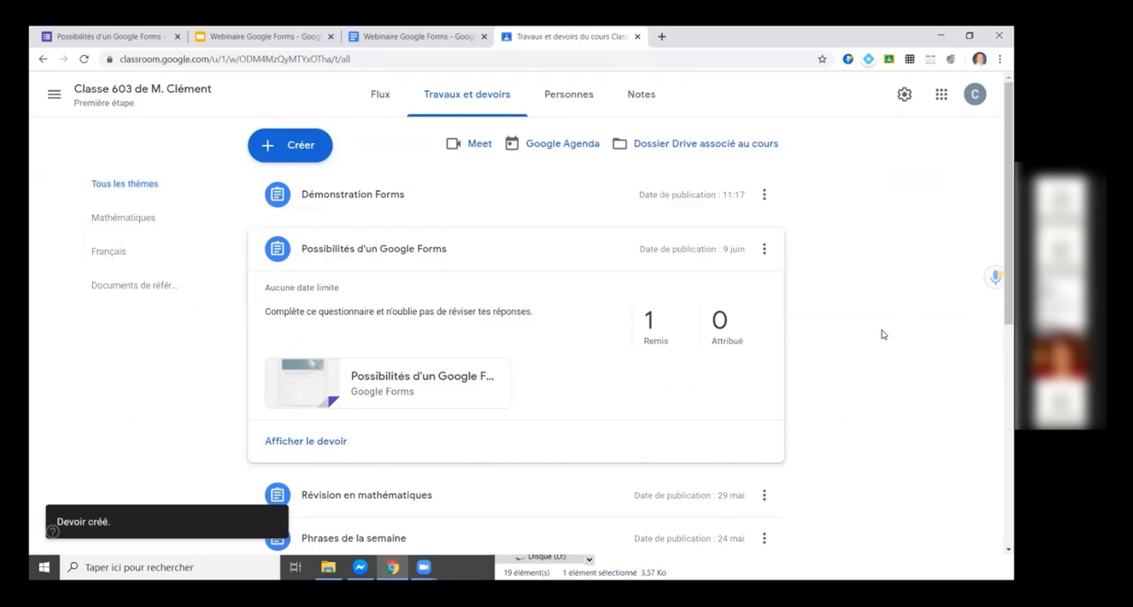
Open the student submissions of the existing "Possibilités d'un Google Forms" assignment.
left_click(337, 252)
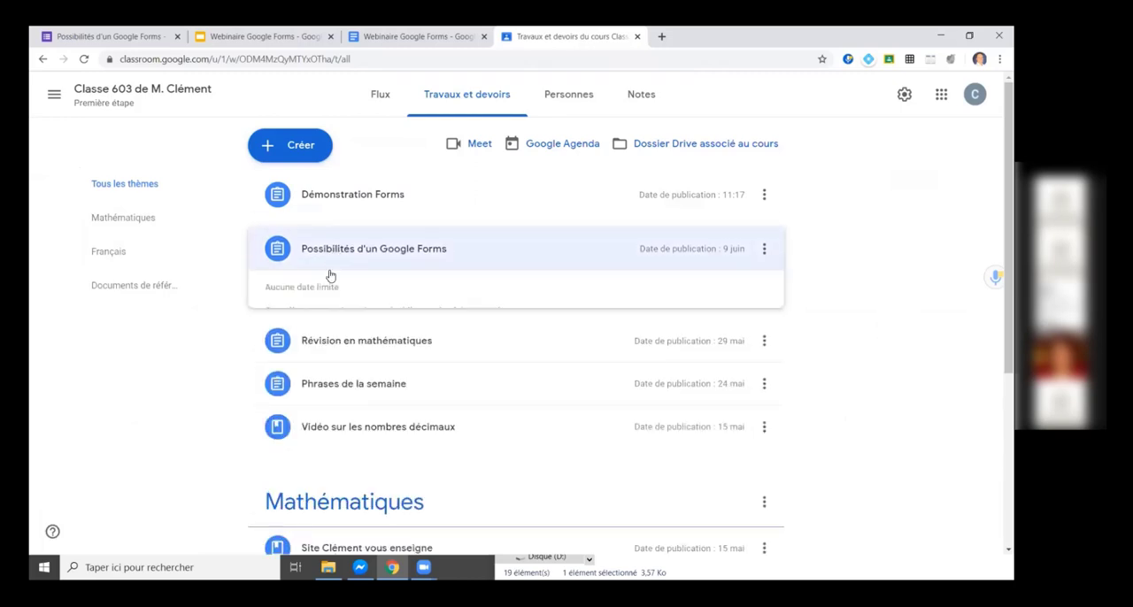
left_click(310, 443)
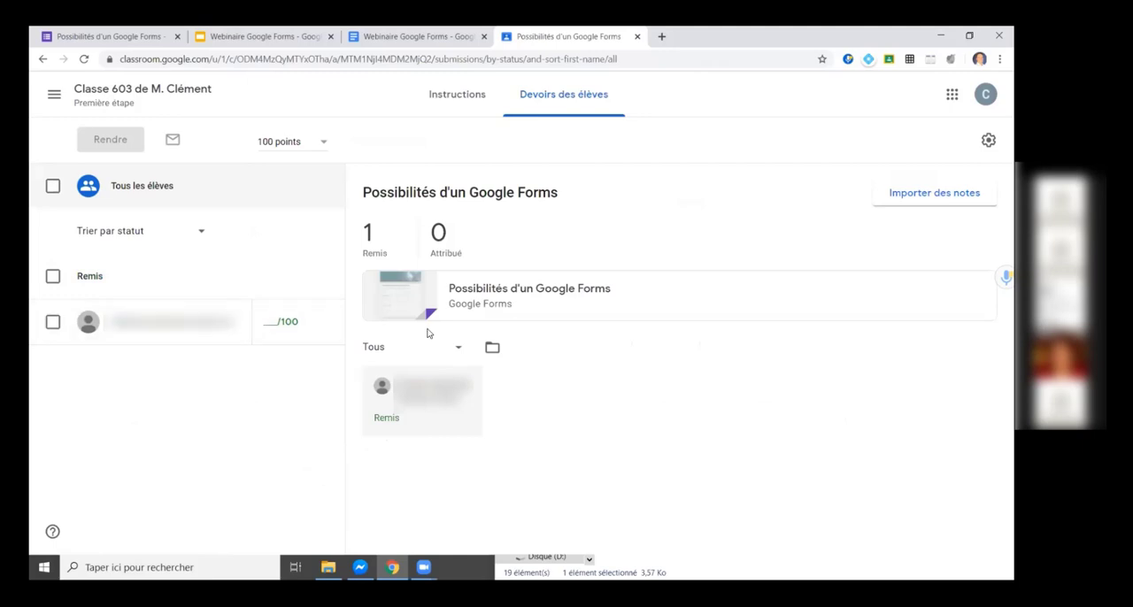
left_click(390, 425)
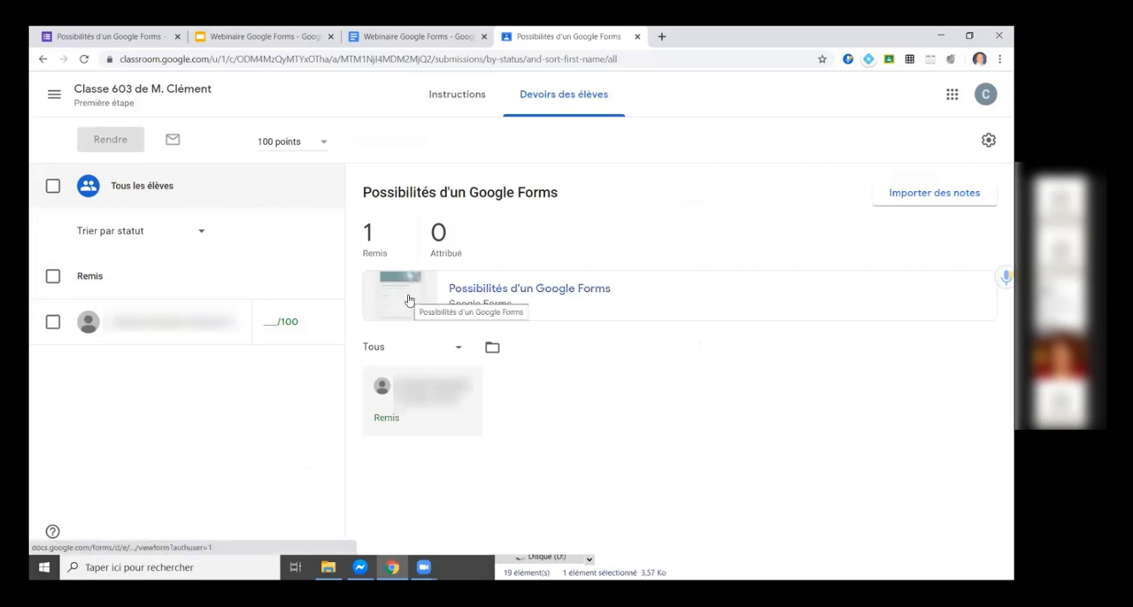
Open the assignment's attached form in edit mode and view its response summary.
left_click(491, 292)
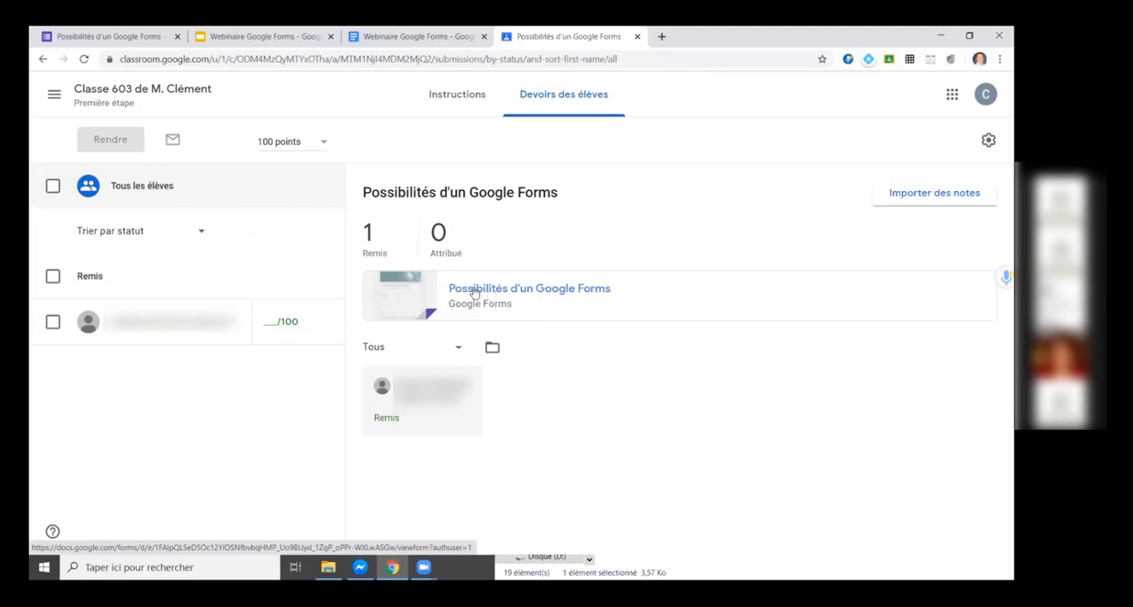
left_click(476, 293)
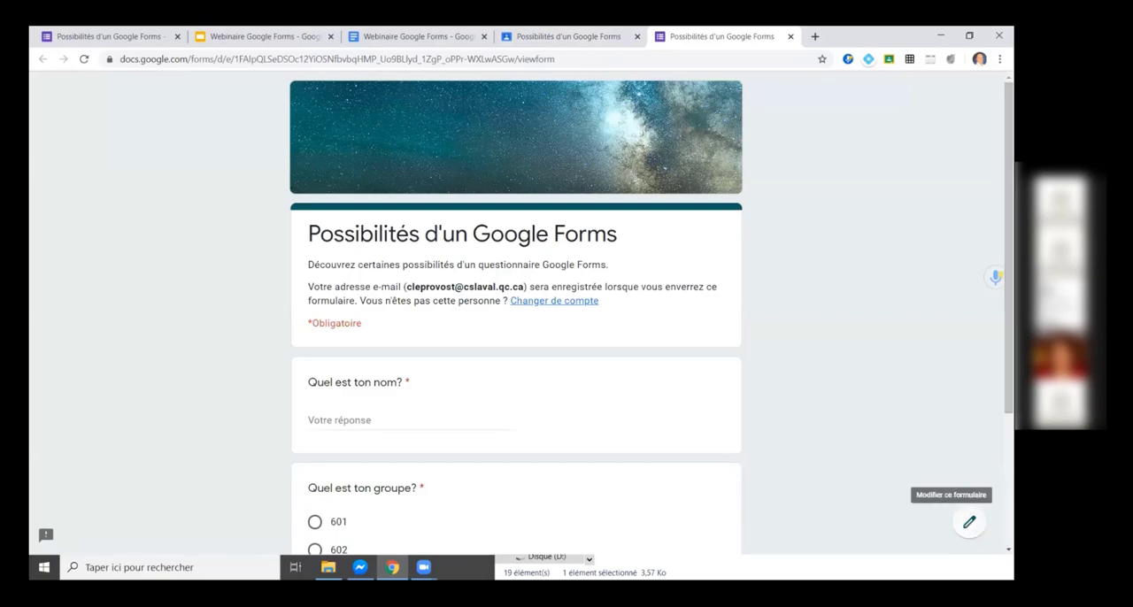
left_click(969, 522)
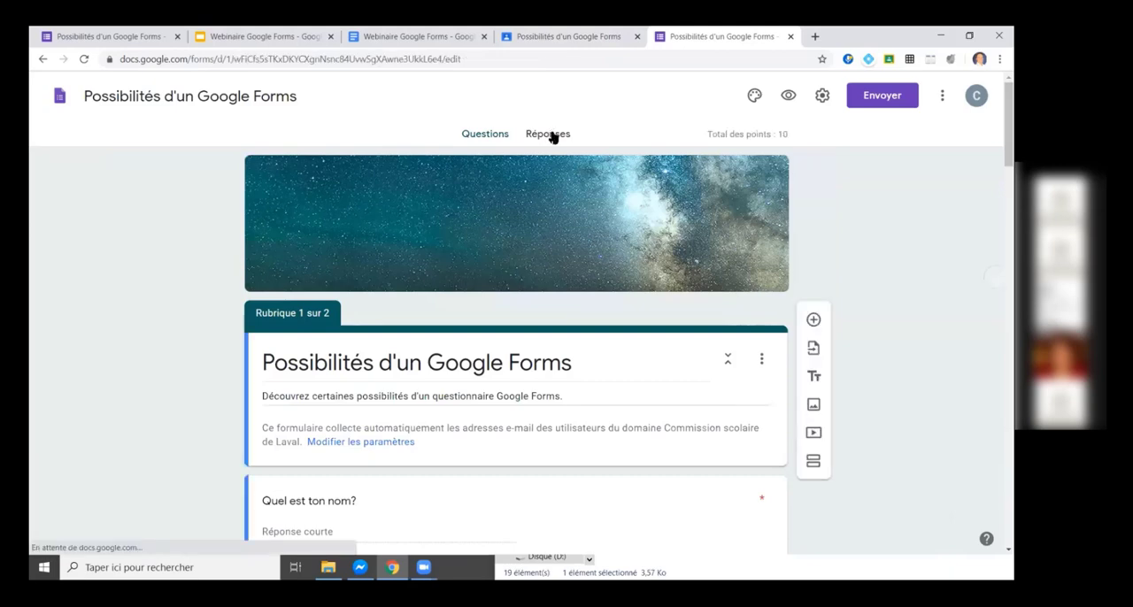
left_click(550, 137)
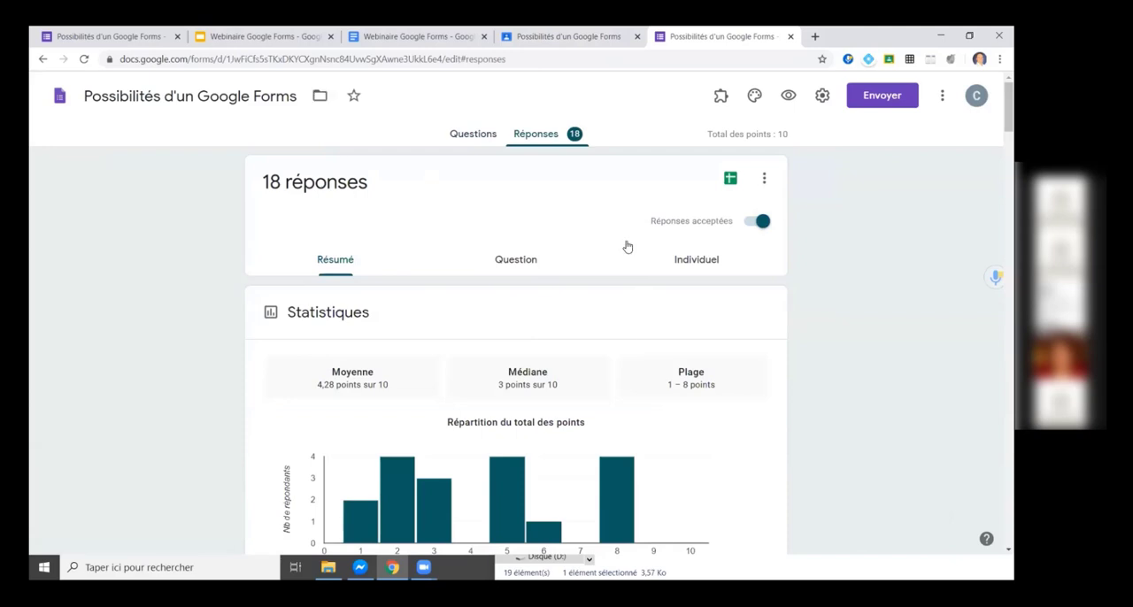
left_click(82, 38)
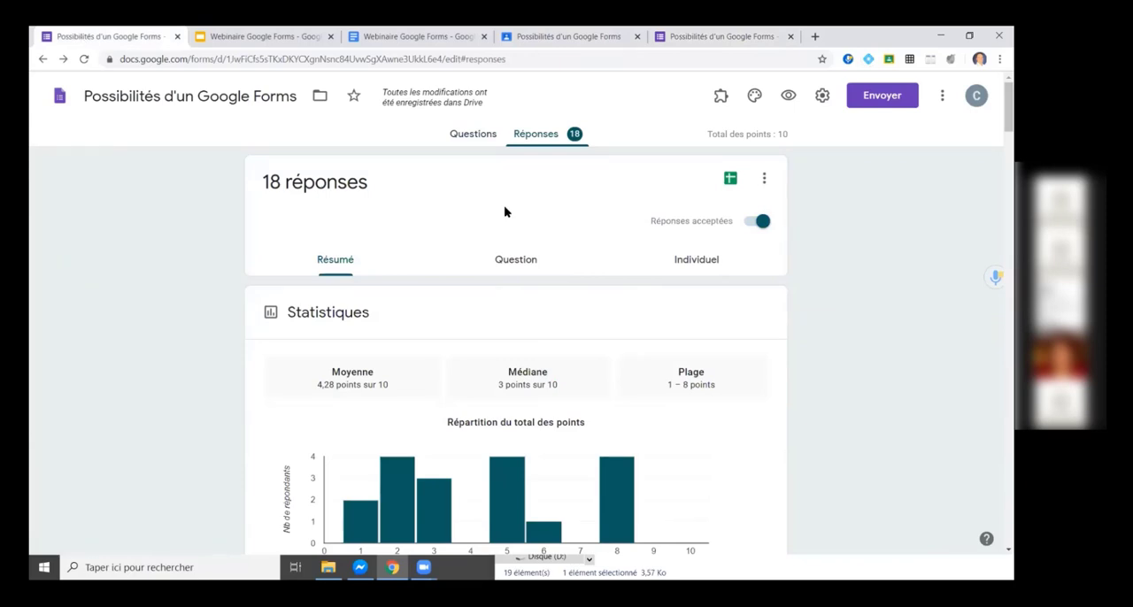
Return to the Classroom submissions page and import the grades from the "Possibilités d'un Google Forms" form.
left_click(513, 38)
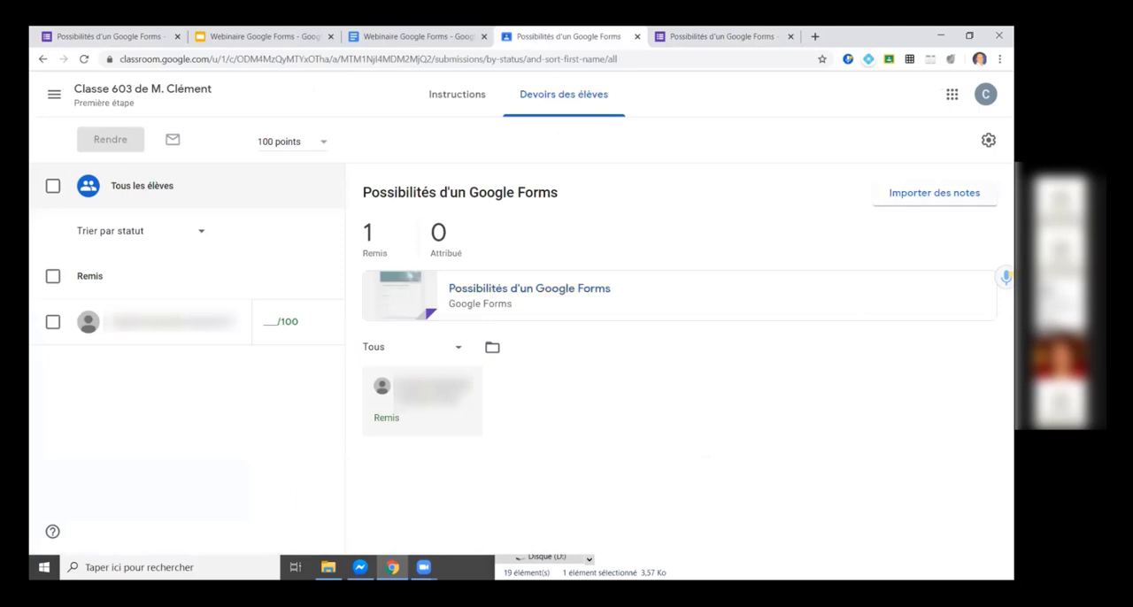
left_click(933, 192)
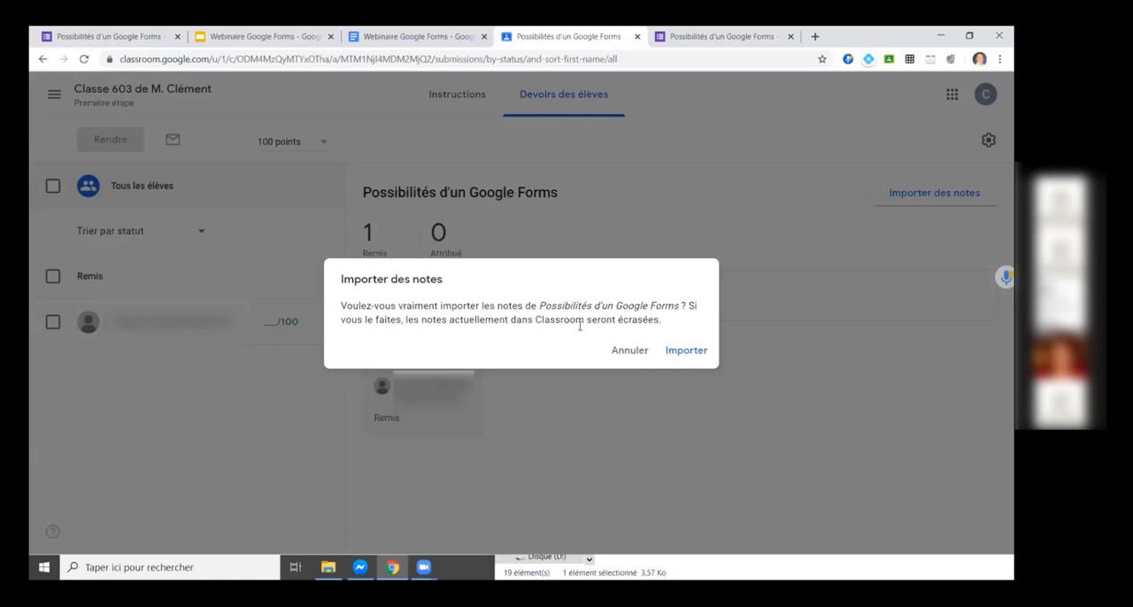
left_click(695, 352)
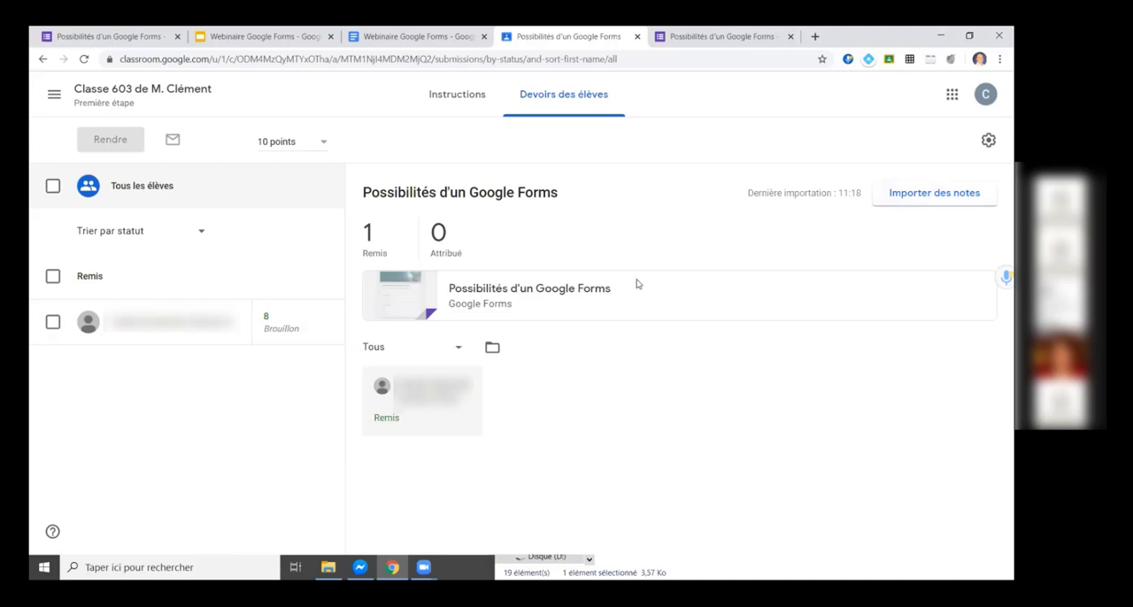
Select the student's submission and return the graded work without a private comment.
left_click(53, 324)
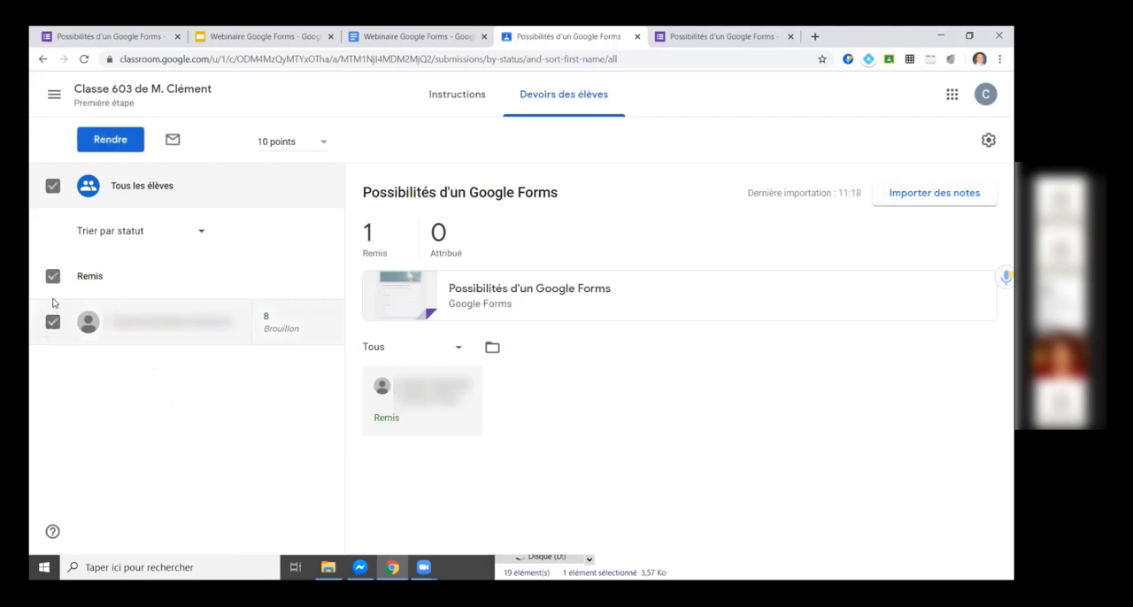
left_click(118, 146)
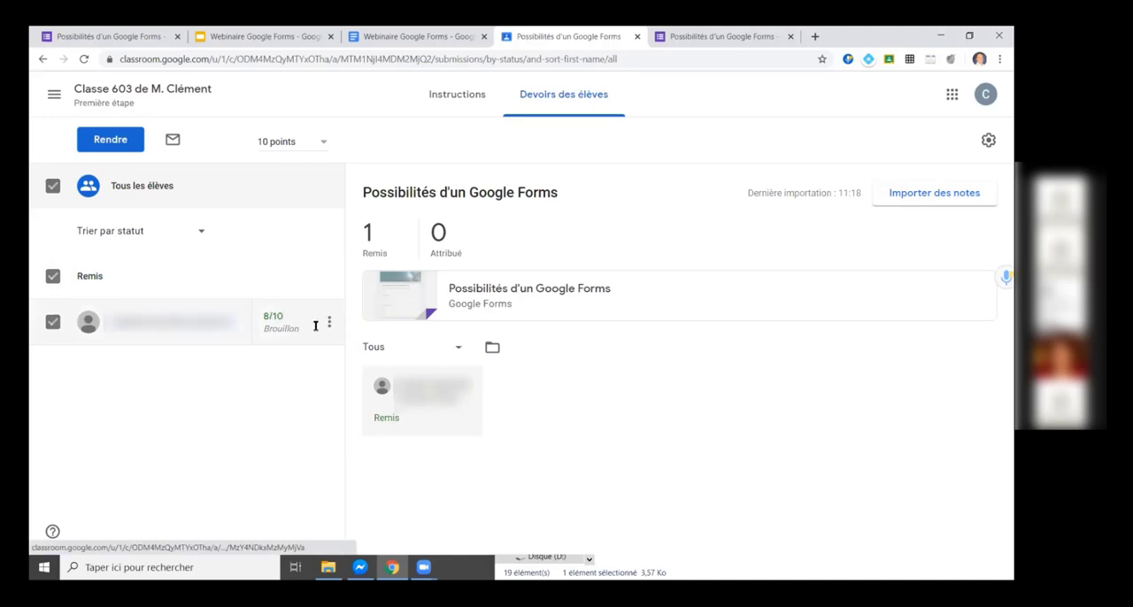
key("ctrl")
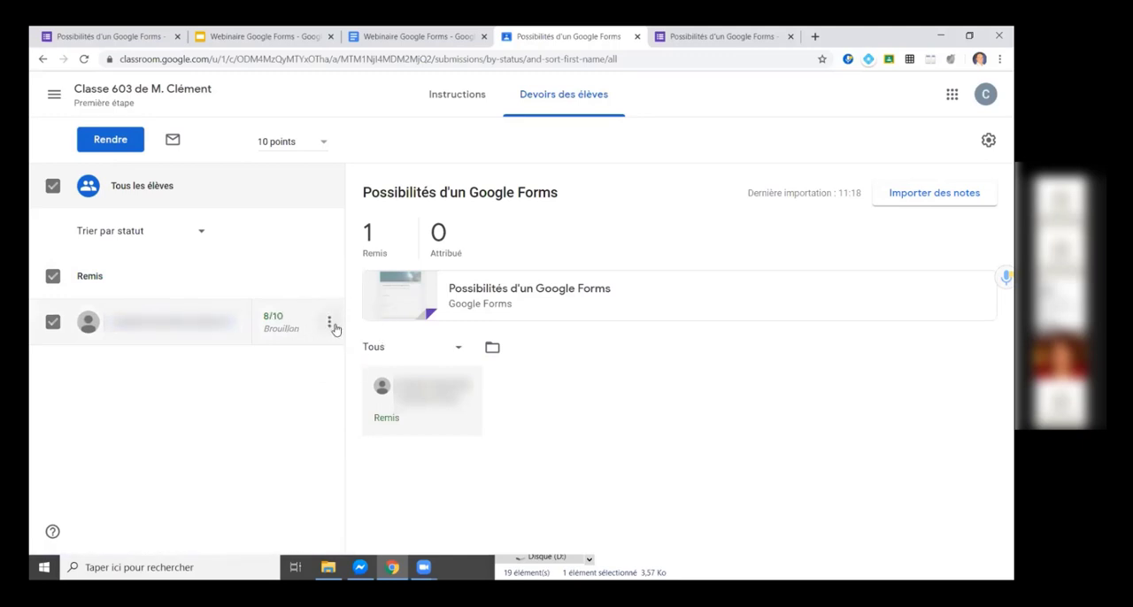
left_click(331, 326)
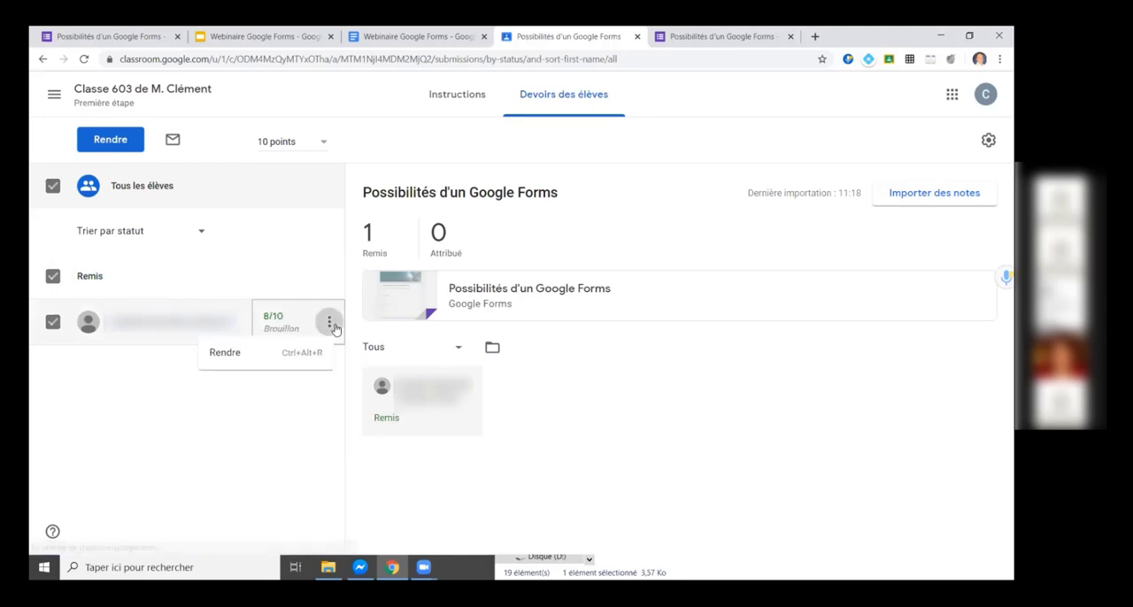
left_click(271, 353)
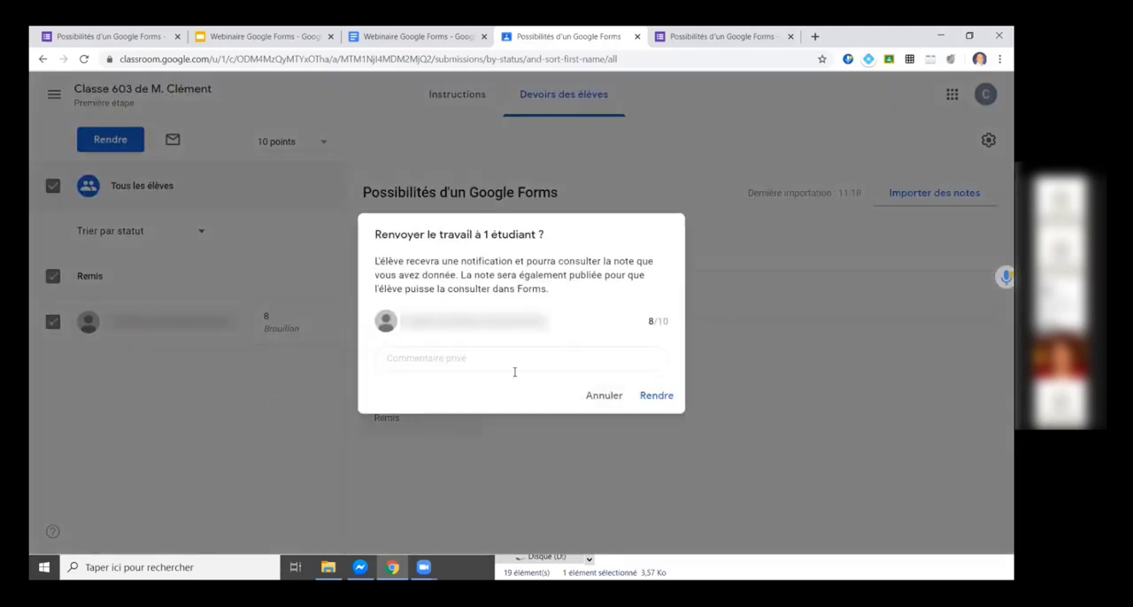
left_click(657, 396)
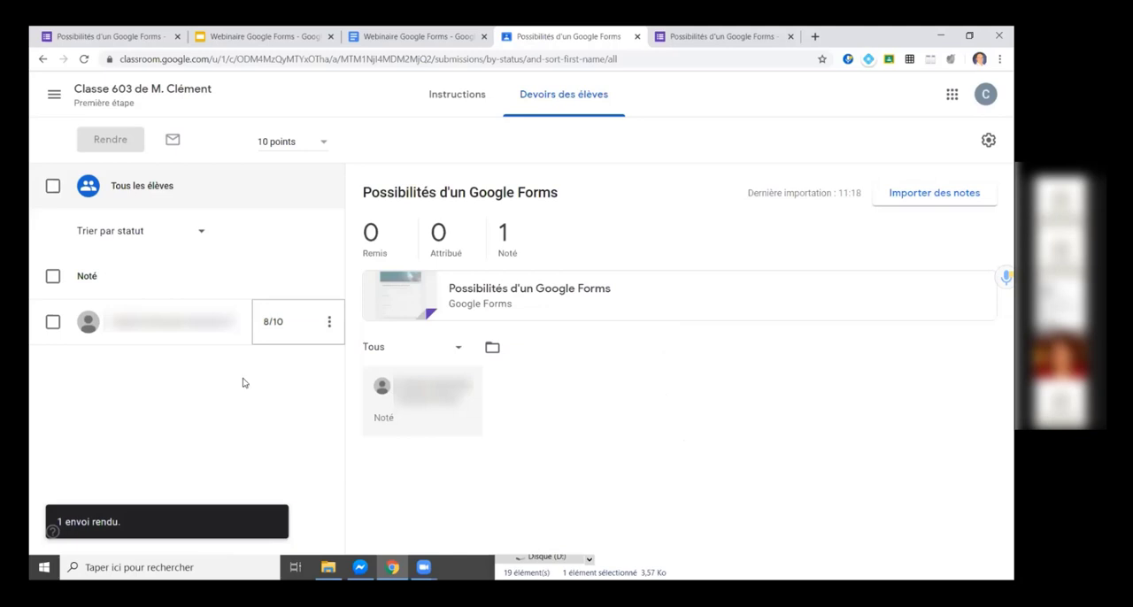
Go back to the class home page and open the class grade book.
left_click(130, 92)
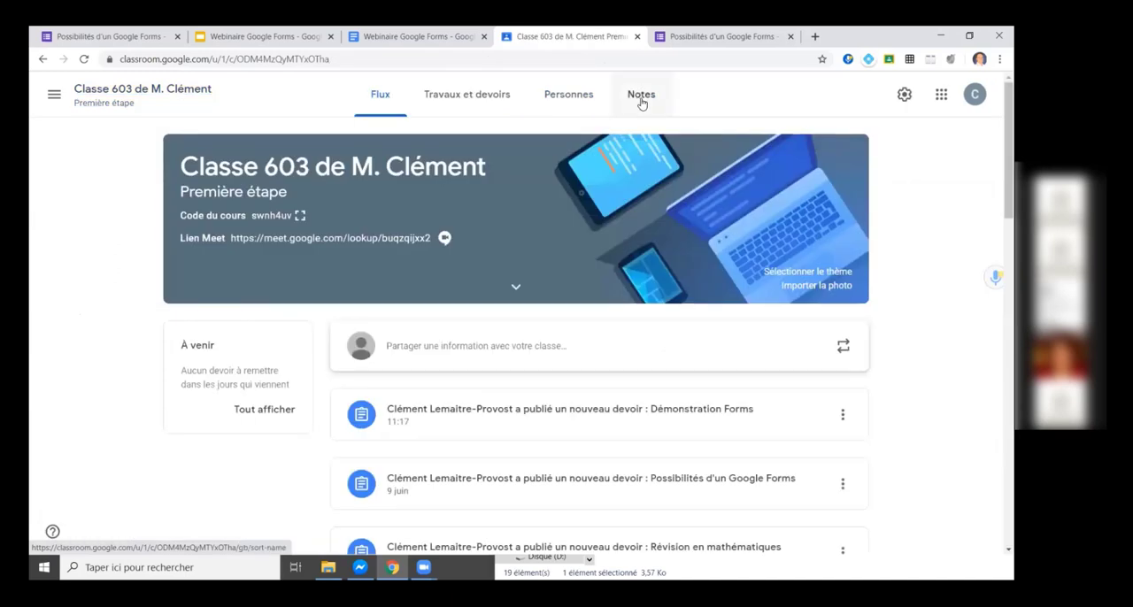
left_click(642, 100)
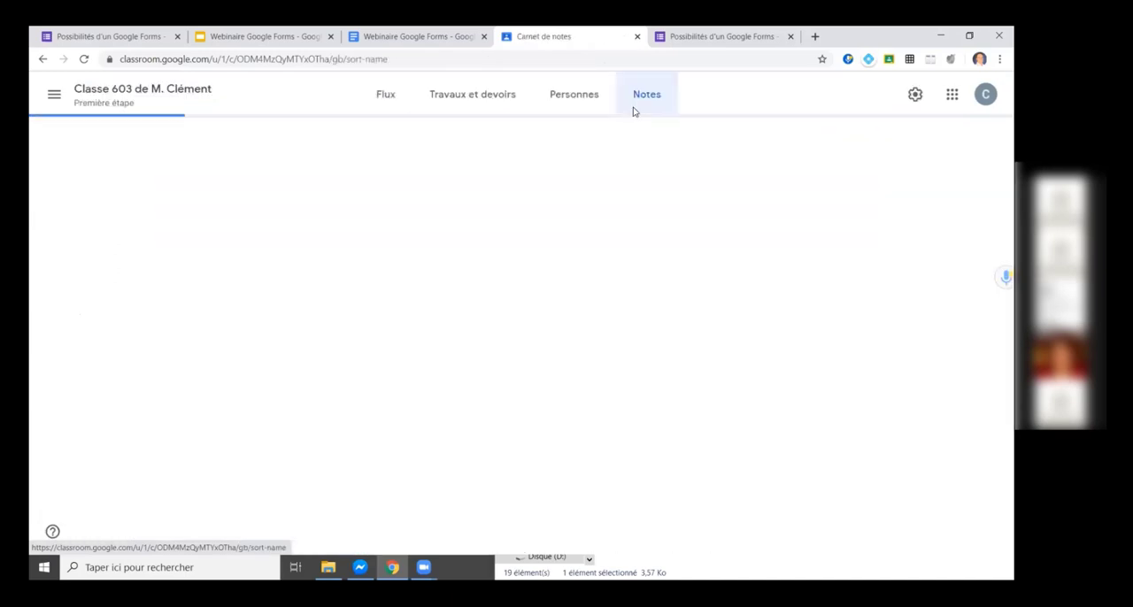